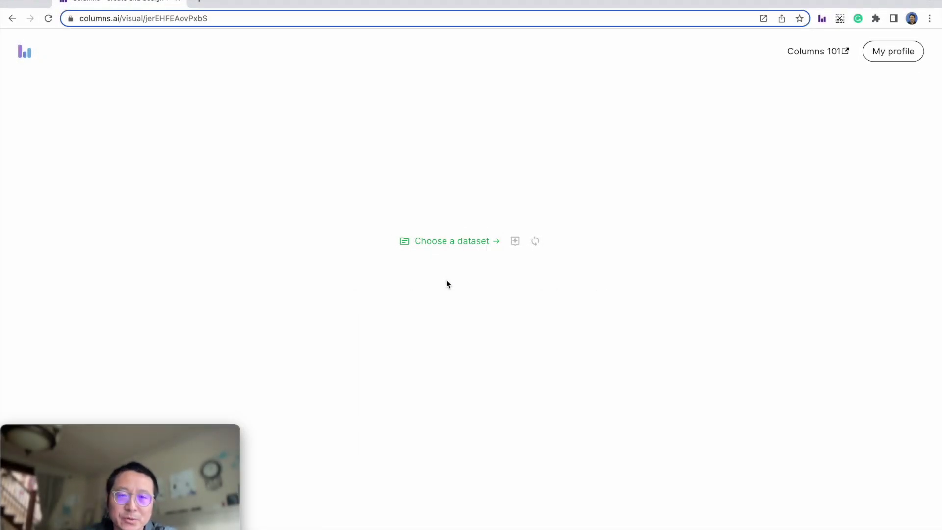
Bring up the dataset chooser on the new blank visual
{"action": "left_click", "coordinate": [438, 245]}
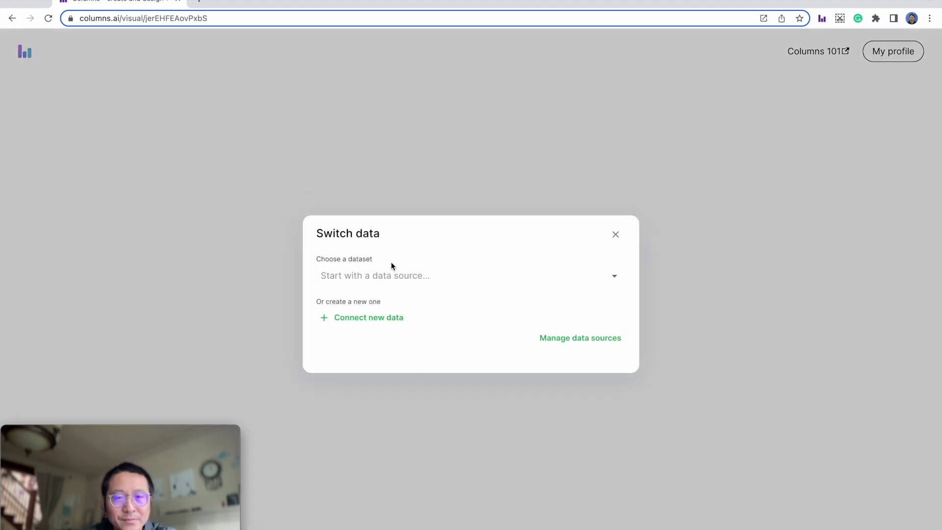
Load the Notion Data Sample dataset, check its Data Summary, then browse the recommended charts
{"action": "left_click", "coordinate": [391, 275]}
{"action": "type", "text": "no"}
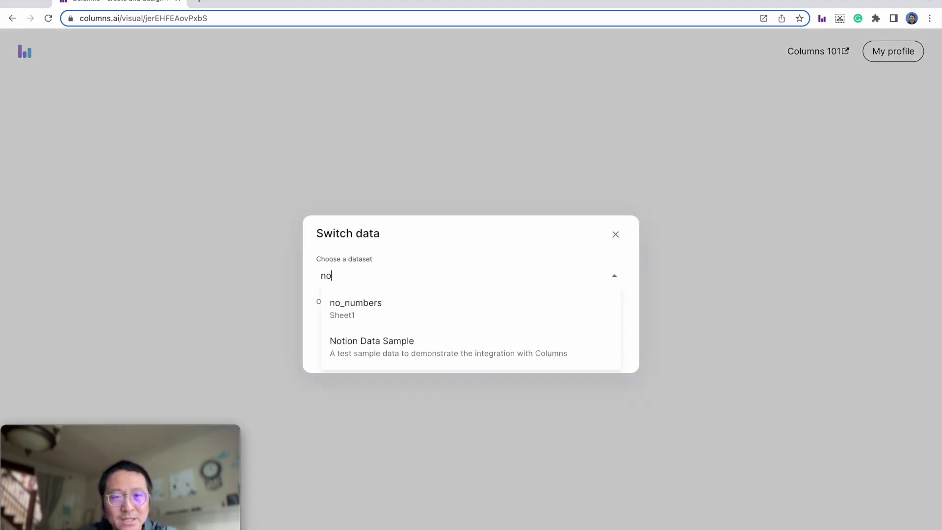
{"action": "type", "text": "tion"}
{"action": "left_click", "coordinate": [442, 307]}
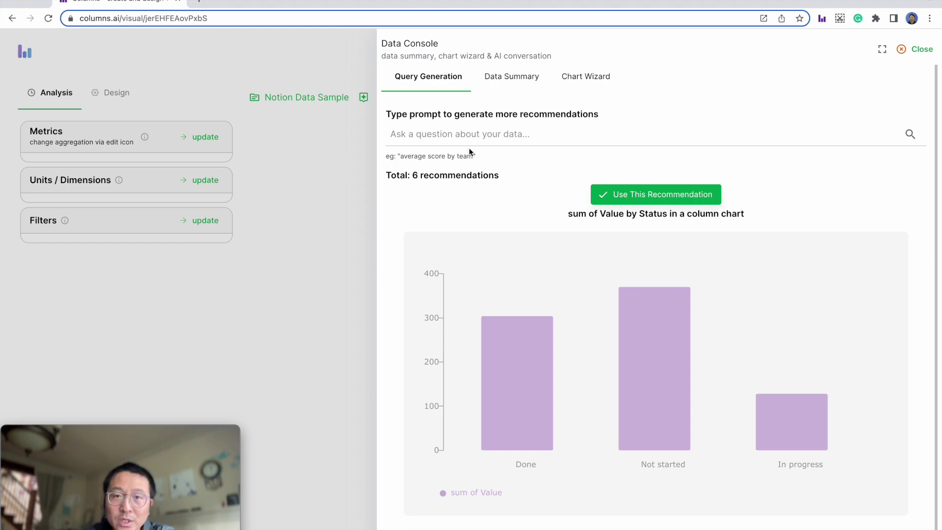
{"action": "left_click", "coordinate": [509, 80]}
{"action": "scroll", "coordinate": [477, 324], "scroll_direction": "down", "scroll_amount": 3}
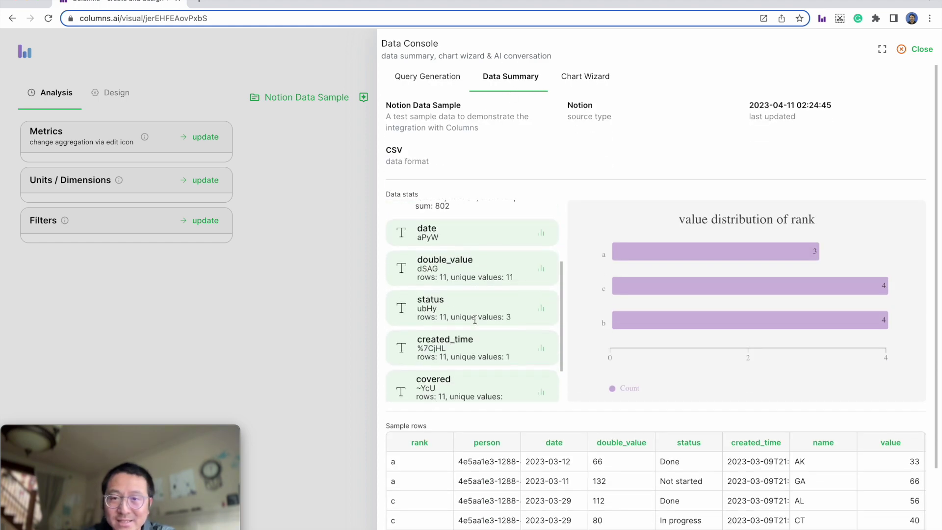
{"action": "scroll", "coordinate": [476, 324], "scroll_direction": "up", "scroll_amount": 3}
{"action": "left_click", "coordinate": [429, 77]}
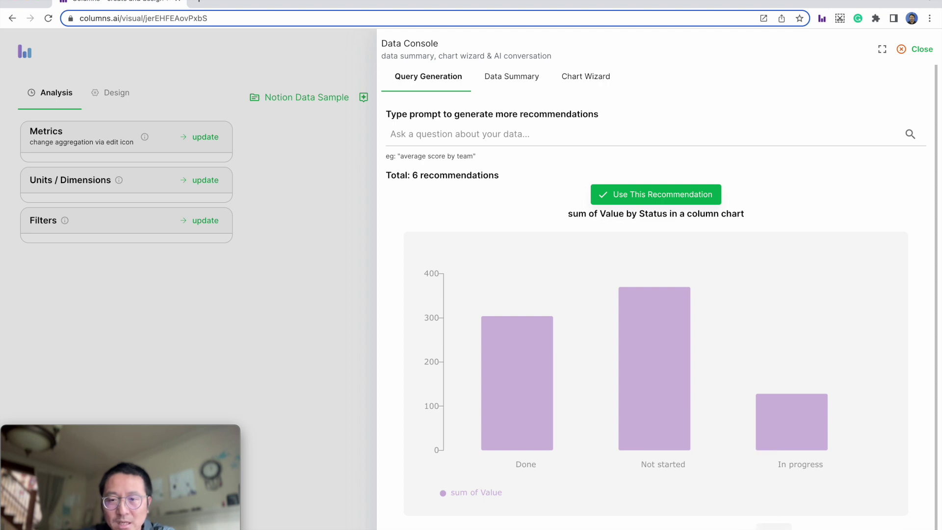
{"action": "left_click", "coordinate": [773, 528]}
Browse to the sum-of-Value timeline recommendation and use it as the main visual
{"action": "left_click", "coordinate": [773, 527]}
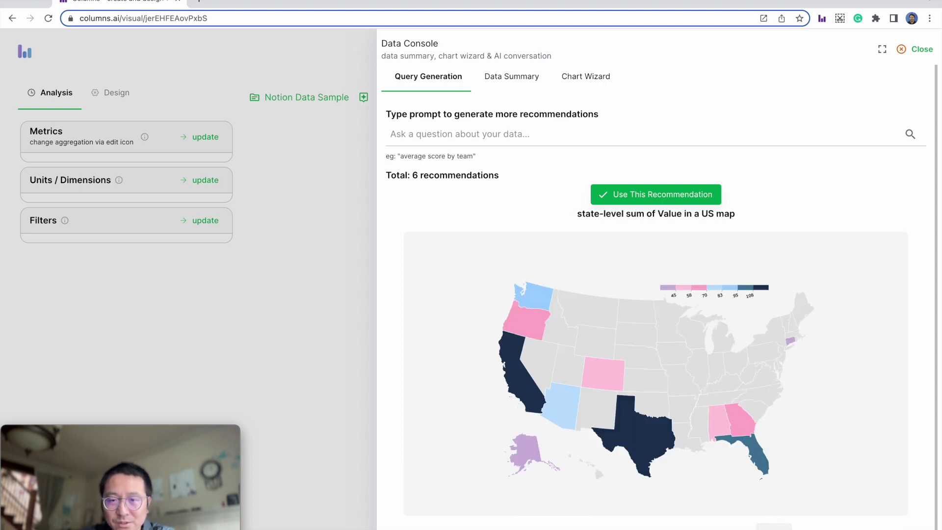
{"action": "left_click", "coordinate": [772, 526]}
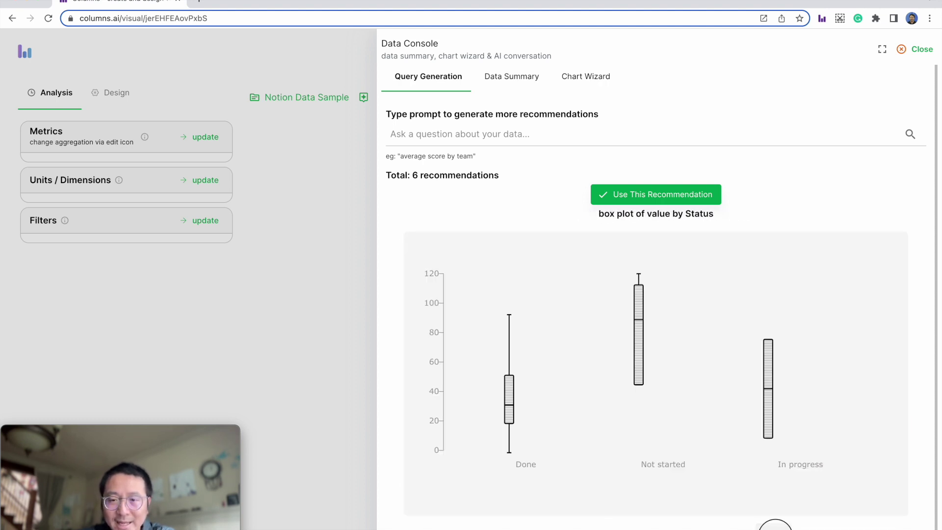
{"action": "left_click", "coordinate": [775, 527]}
{"action": "left_click", "coordinate": [537, 527]}
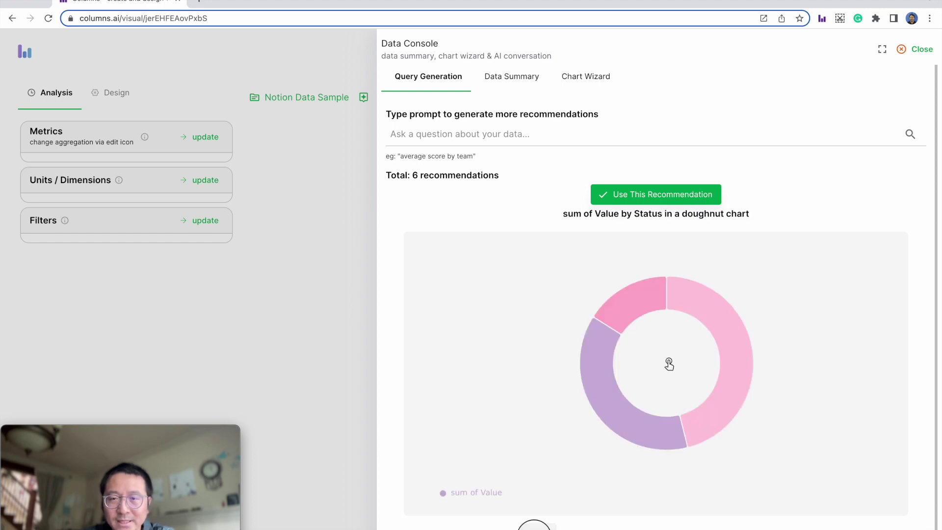
{"action": "left_click", "coordinate": [533, 527]}
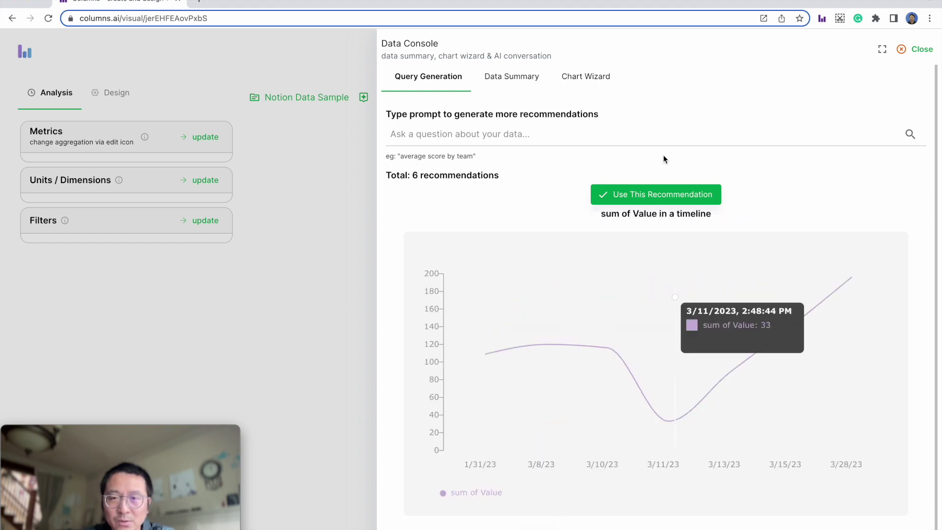
{"action": "left_click", "coordinate": [668, 197]}
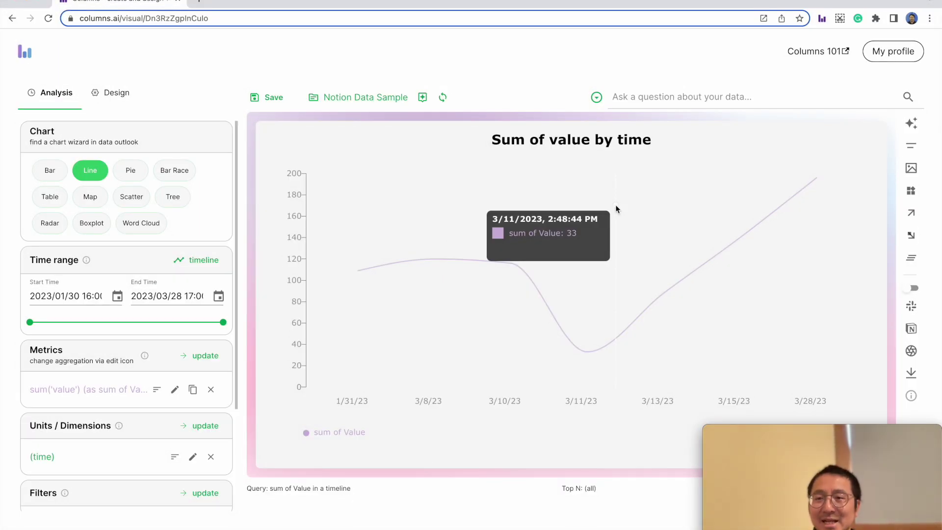
Ask 'total value for status is not done' to get the filtered total of 498
{"action": "left_click", "coordinate": [644, 96]}
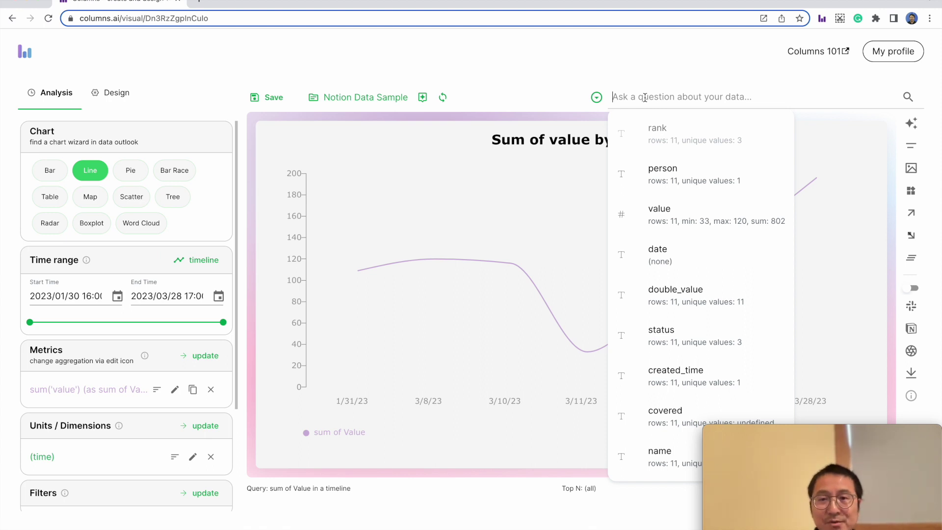
{"action": "type", "text": "total va"}
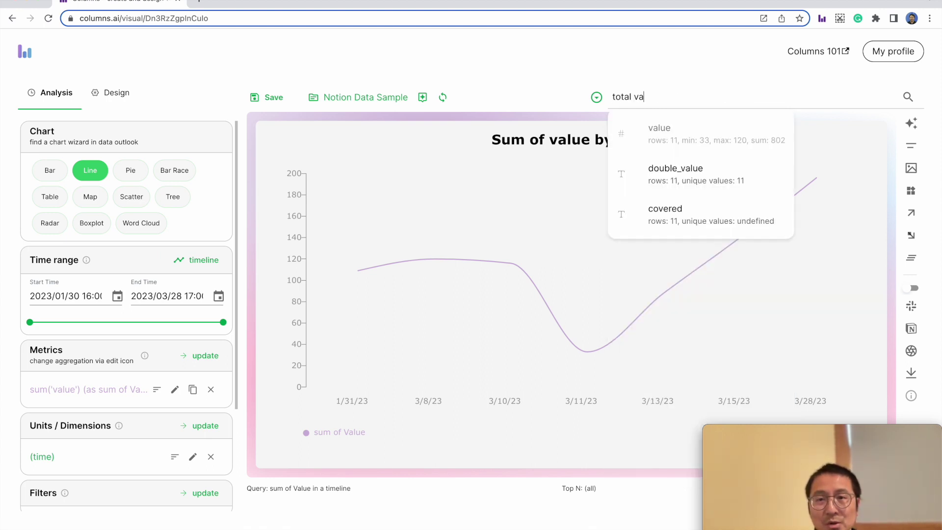
{"action": "type", "text": "lue for status "}
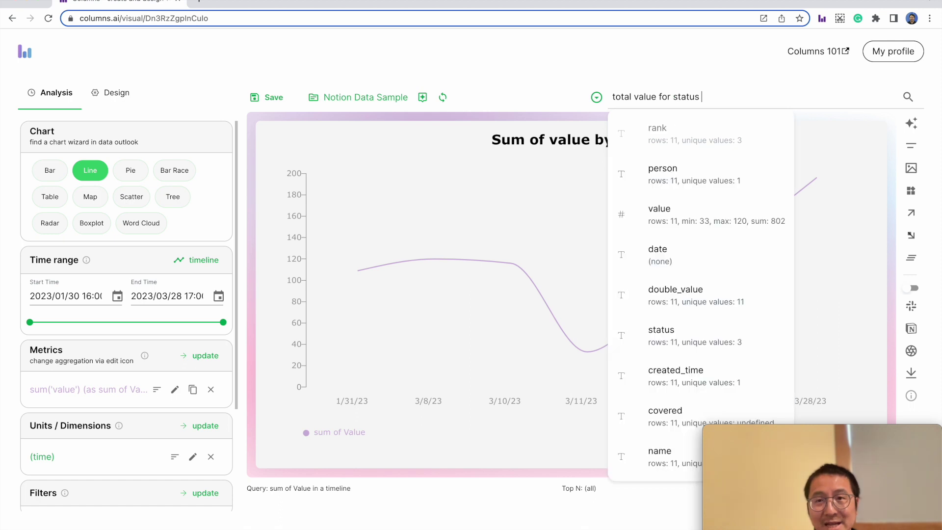
{"action": "type", "text": "is not done"}
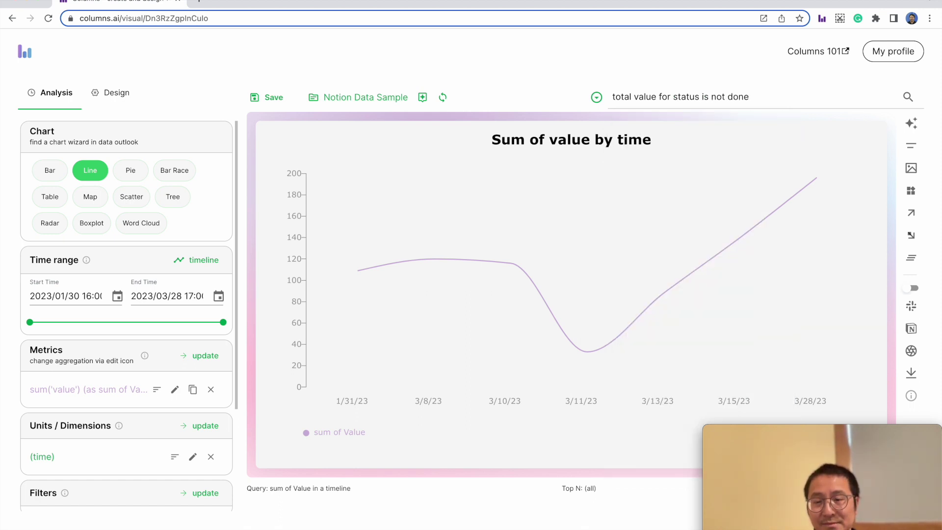
{"action": "key", "text": "Return"}
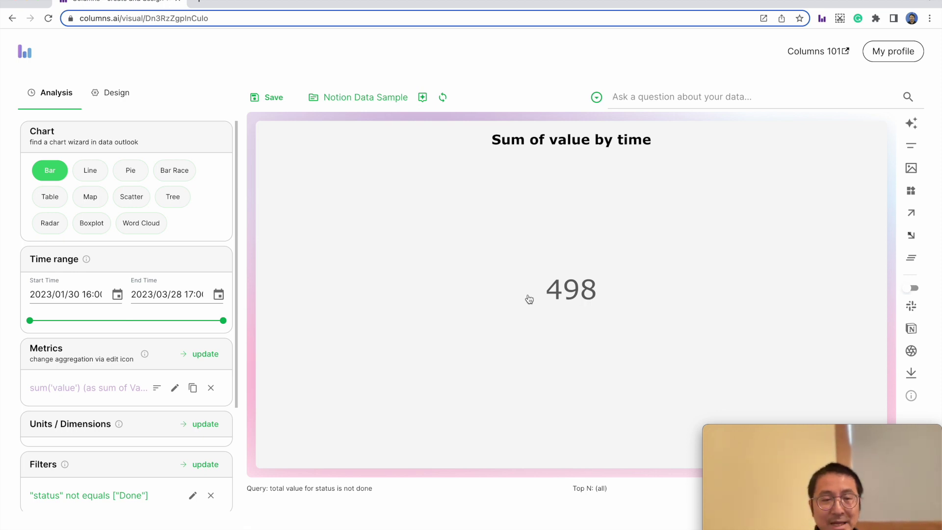
{"action": "scroll", "coordinate": [162, 329], "scroll_direction": "down", "scroll_amount": 3}
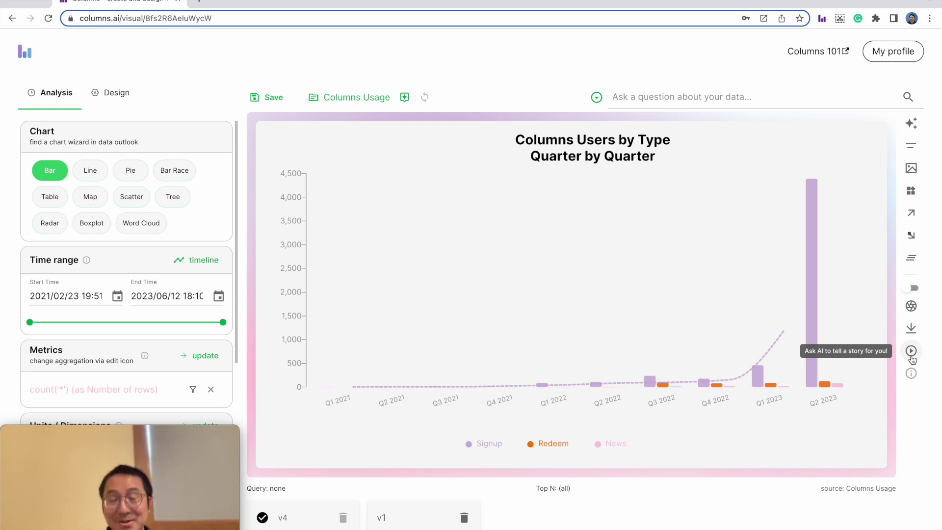
Start the AI story playback for the Columns Users by Type chart
{"action": "left_click", "coordinate": [911, 352]}
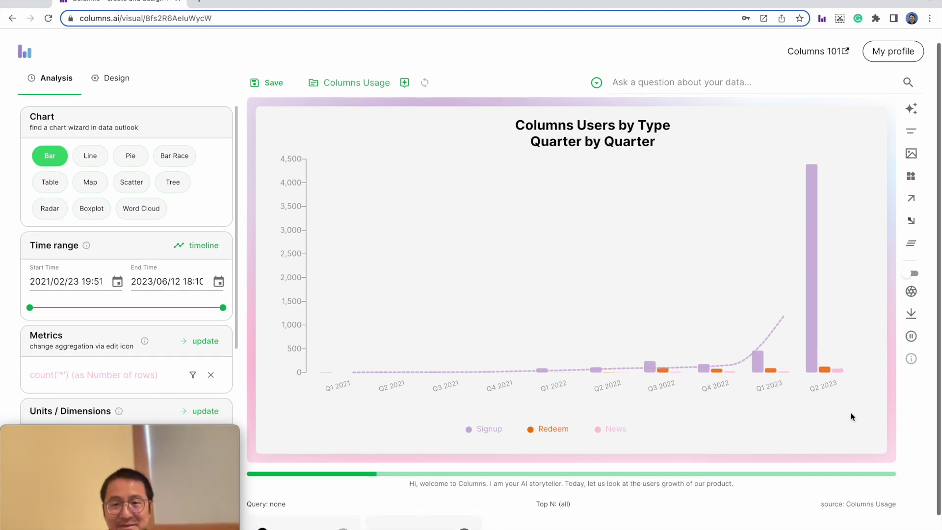
{"action": "scroll", "coordinate": [851, 412], "scroll_direction": "up", "scroll_amount": 1}
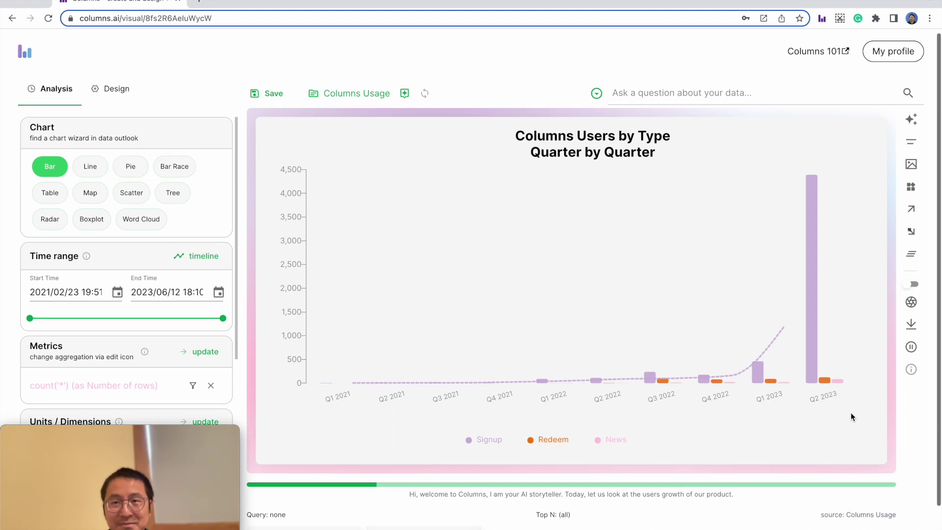